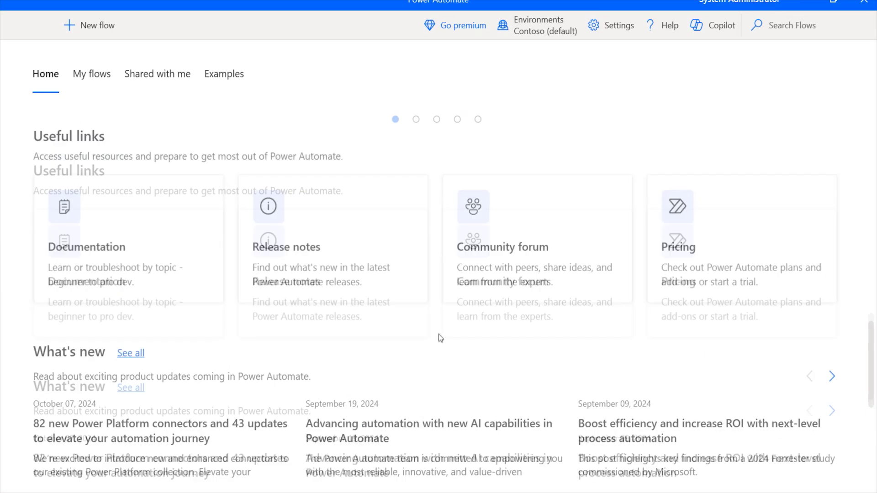
Scroll back up the Home page toward the journey starters and example flows
scroll(439, 336, up, 10)
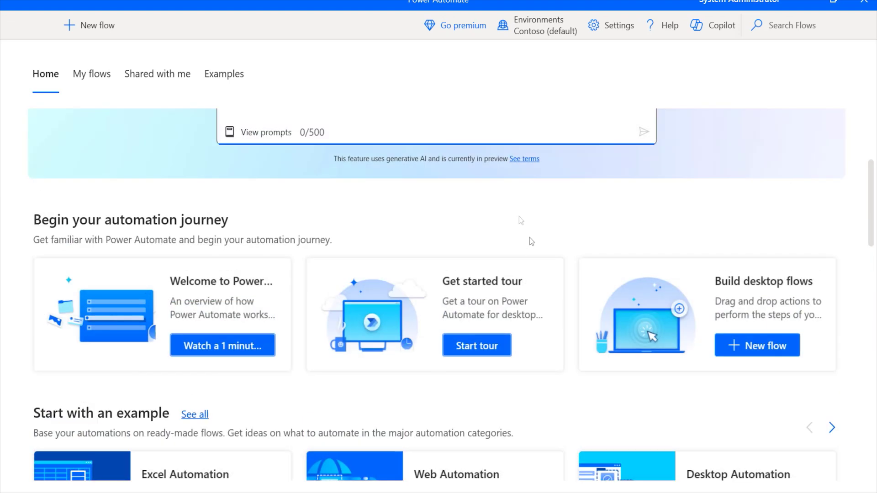
scroll(521, 220, up, 5)
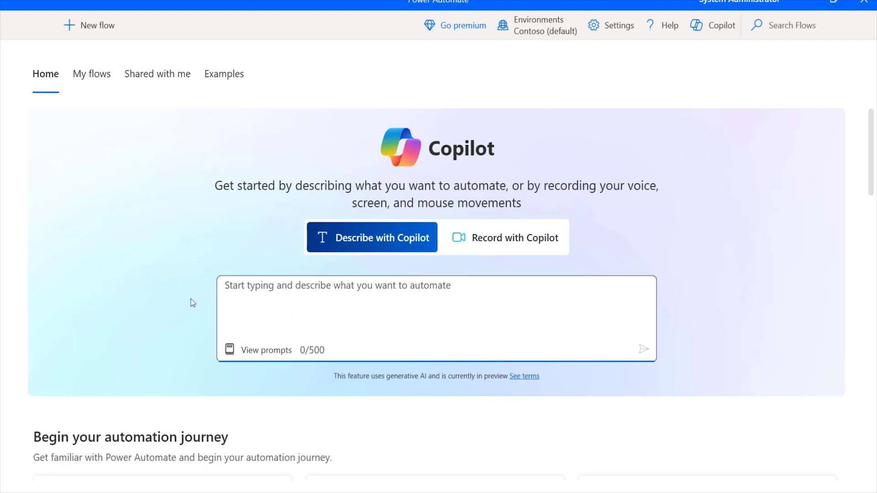
scroll(196, 306, down, 7)
scroll(202, 312, down, 7)
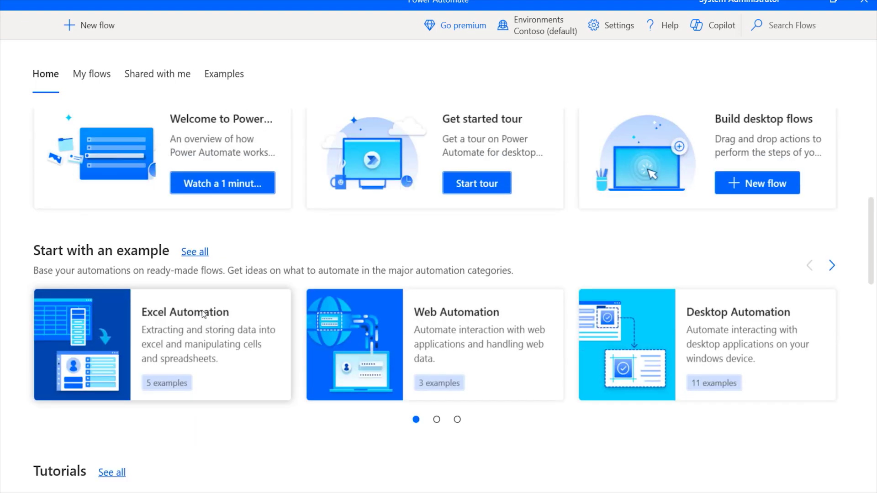
scroll(204, 315, down, 4)
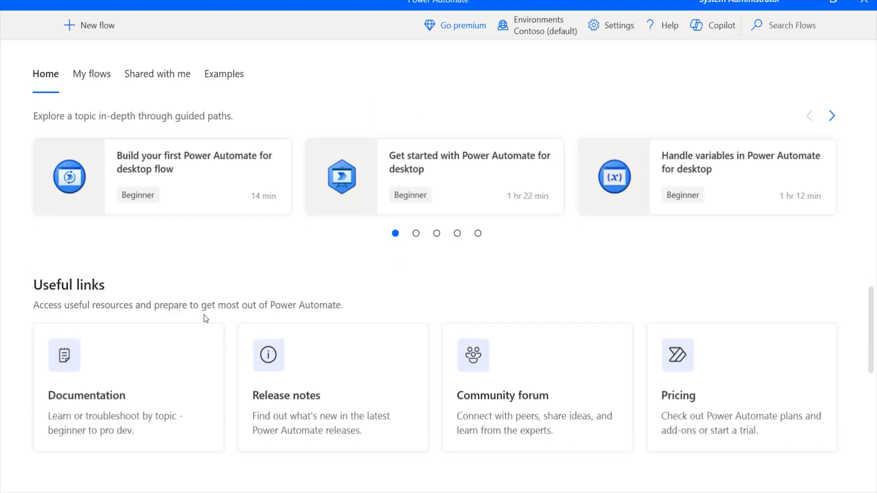
scroll(204, 311, up, 13)
scroll(207, 315, up, 5)
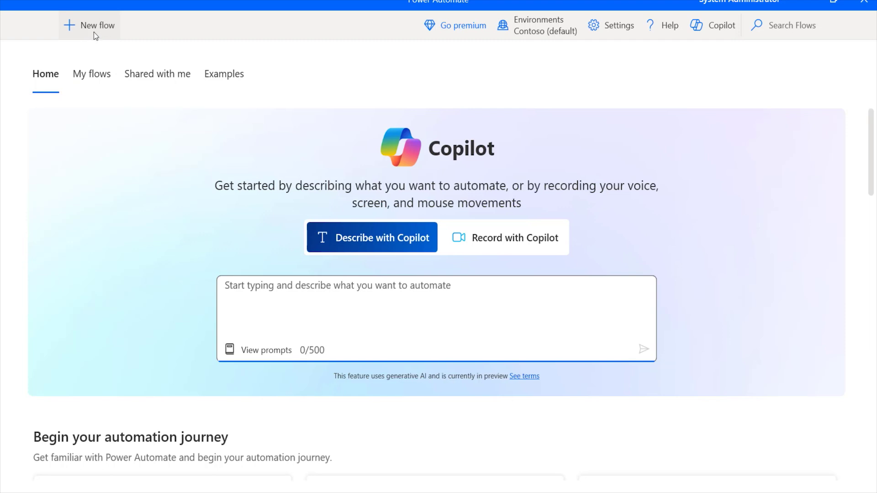
click(85, 74)
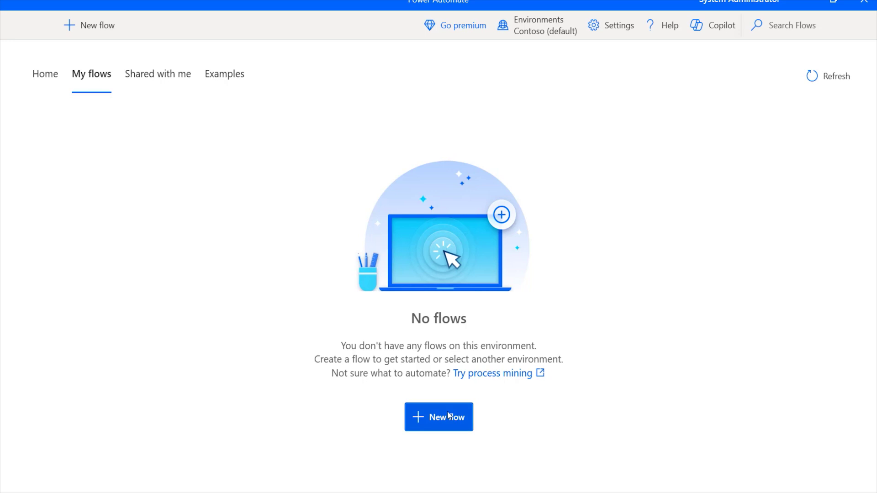
Start a new desktop flow to bring up the Build a flow dialog
click(437, 421)
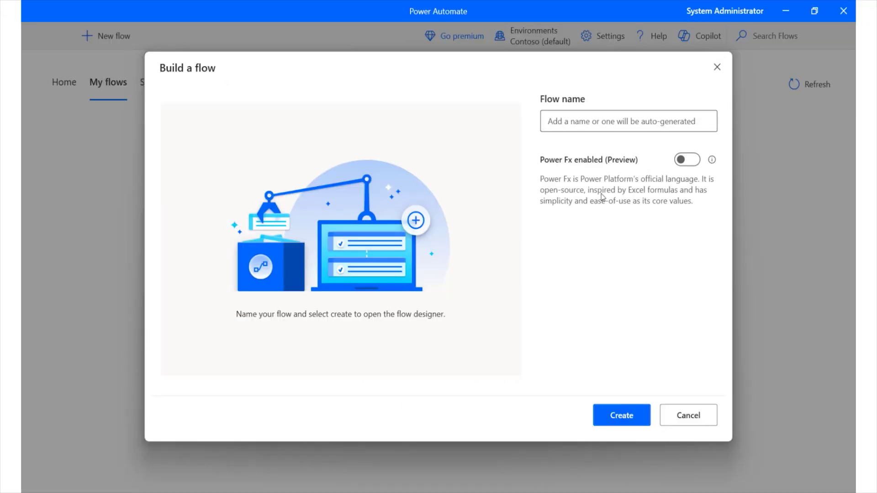
Create a desktop flow named 'Resource Monitor' with Power Fx turned on
click(563, 122)
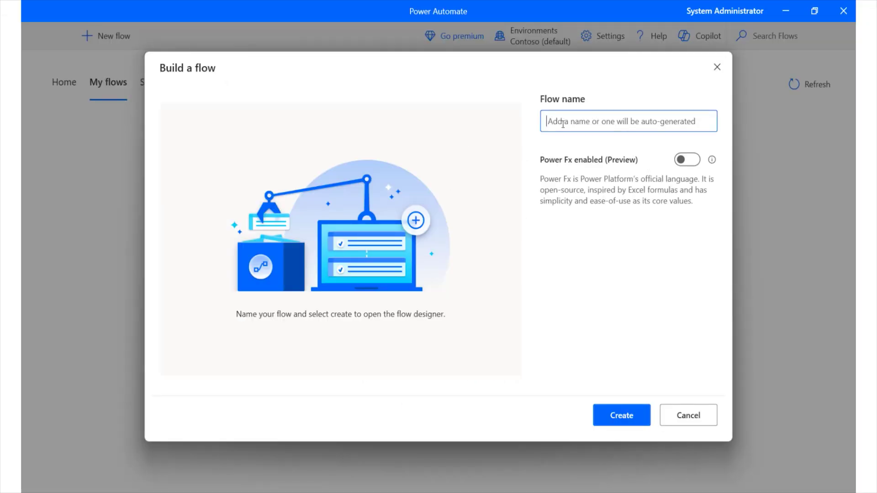
text(Resourc)
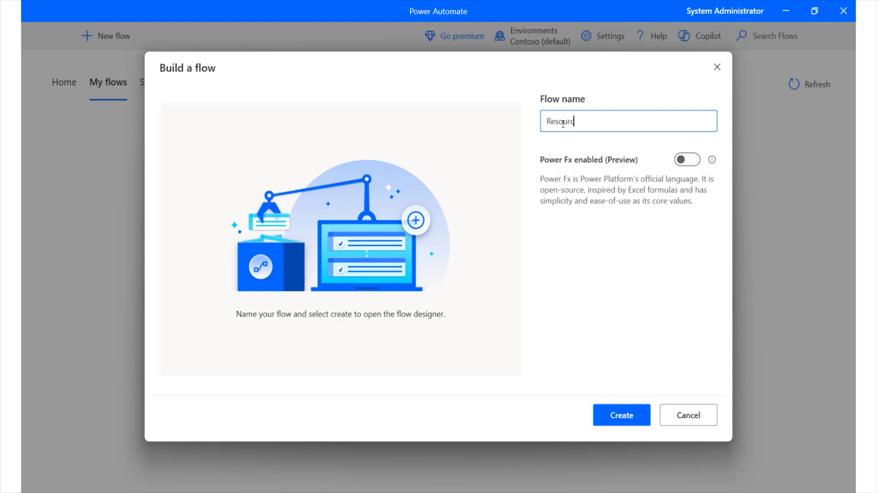
text(e Monitor)
click(694, 162)
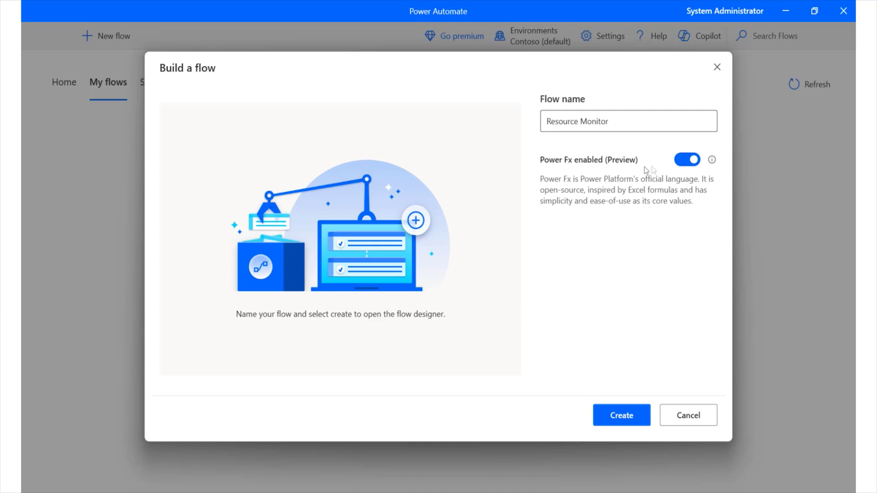
mouse_move(682, 164)
click(618, 423)
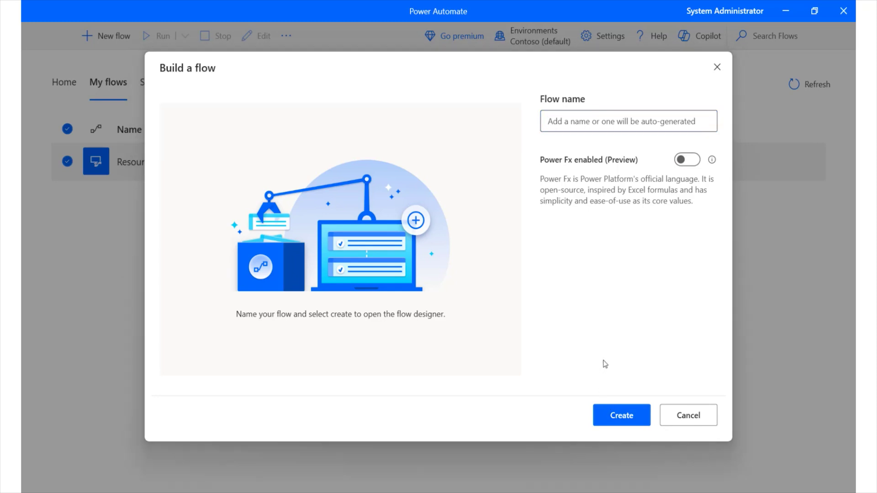
Cancel the leftover Build a flow dialog, check Resource Monitor's ⋮ menu, then view Shared with me
click(708, 415)
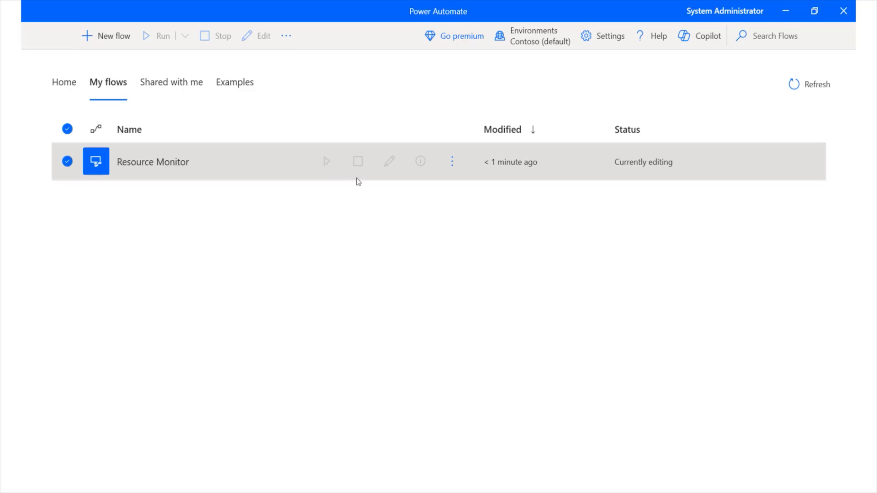
click(452, 162)
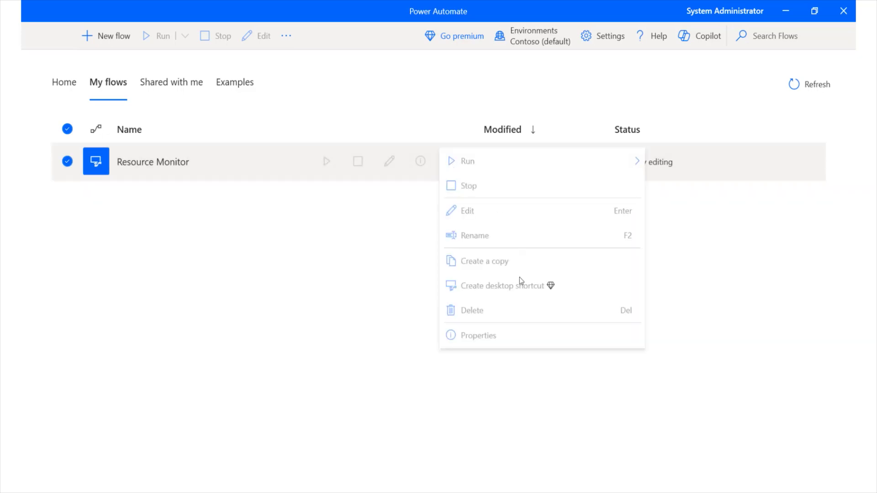
key(Escape)
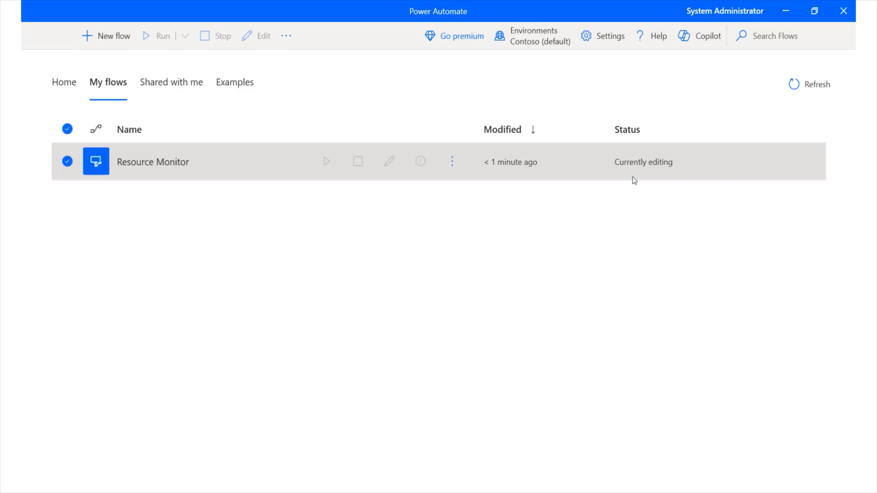
click(176, 88)
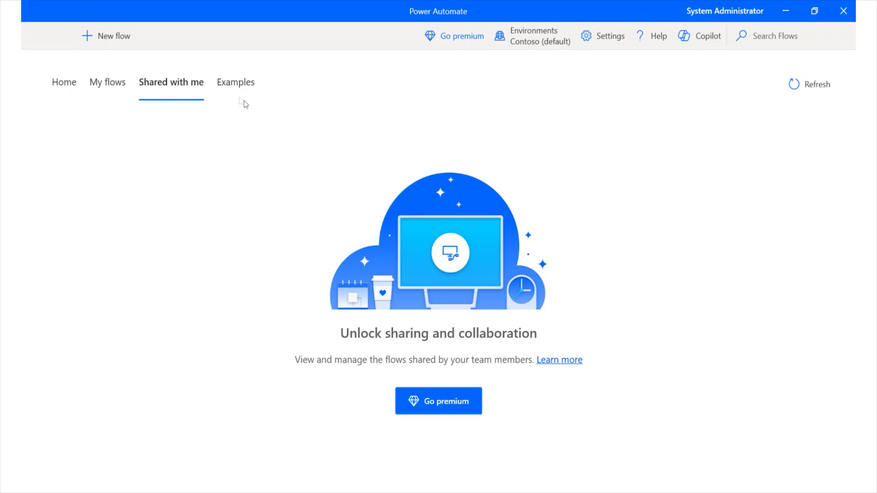
Look at the Examples page, then return Home and scroll through its tutorials
click(229, 90)
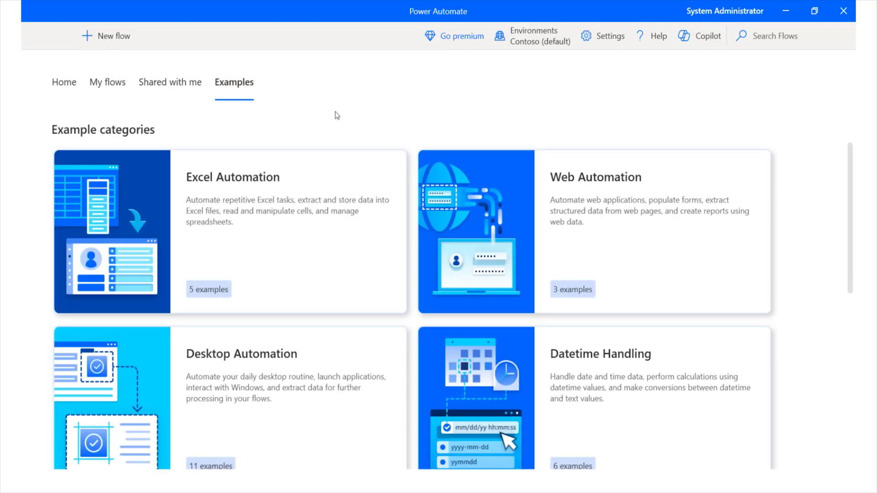
click(71, 87)
scroll(219, 250, down, 8)
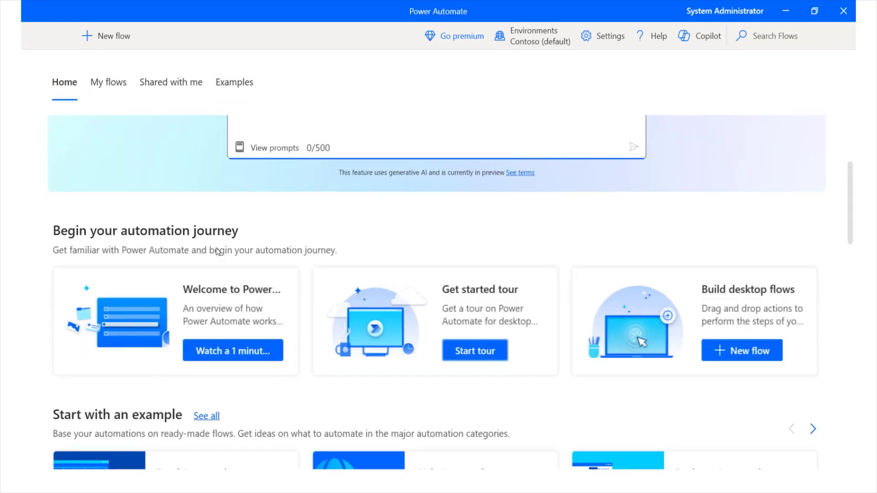
scroll(238, 282, down, 4)
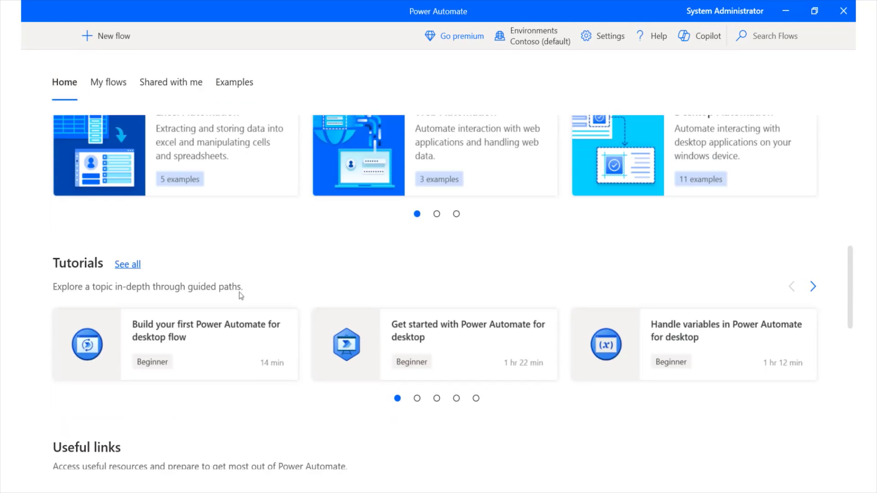
scroll(185, 292, down, 8)
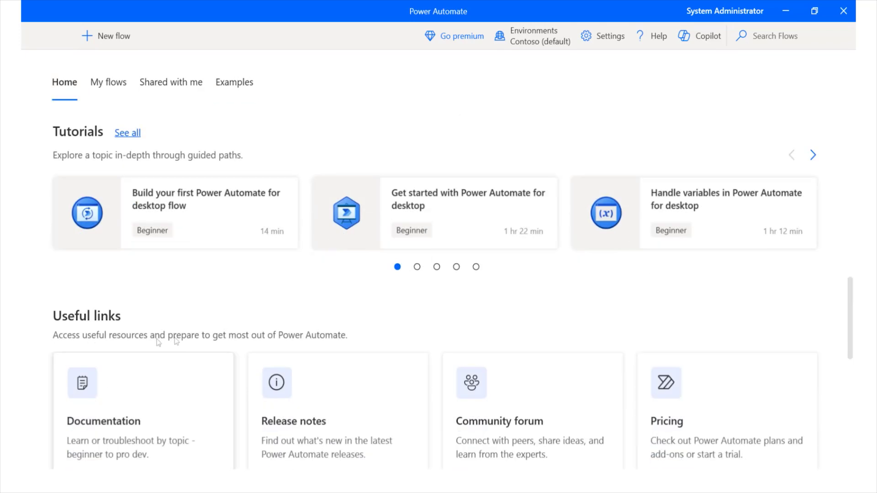
scroll(165, 344, up, 18)
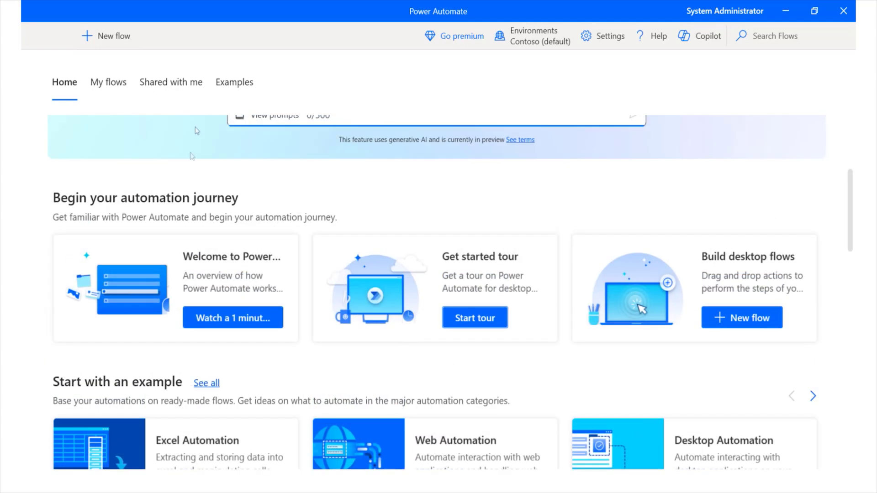
Scroll through the example flow categories, then bring up the Go premium features overview
click(234, 84)
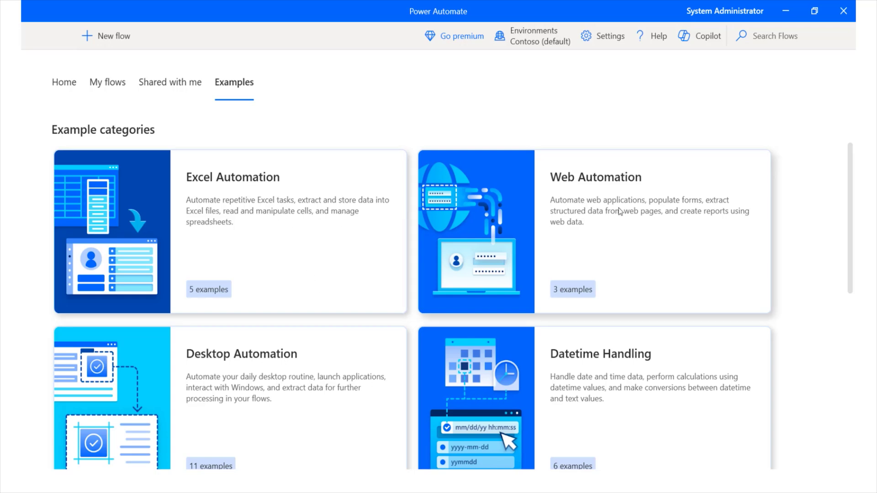
scroll(619, 212, down, 2)
scroll(314, 372, down, 10)
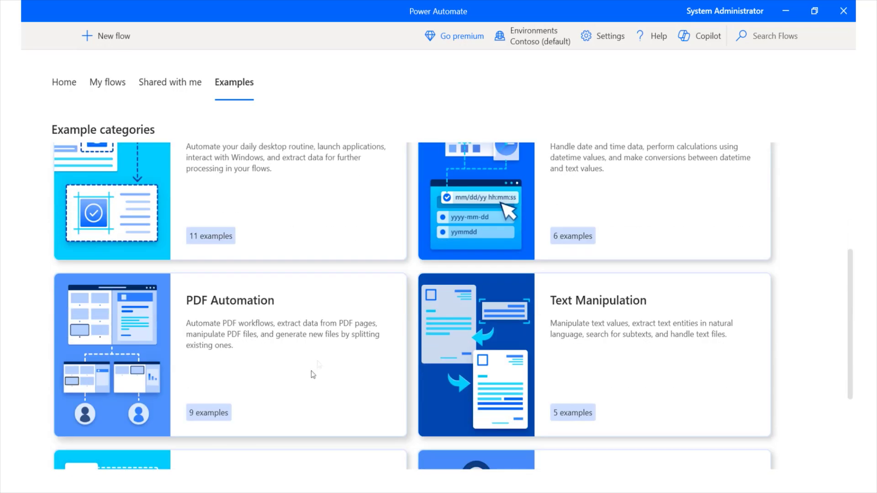
scroll(322, 361, up, 3)
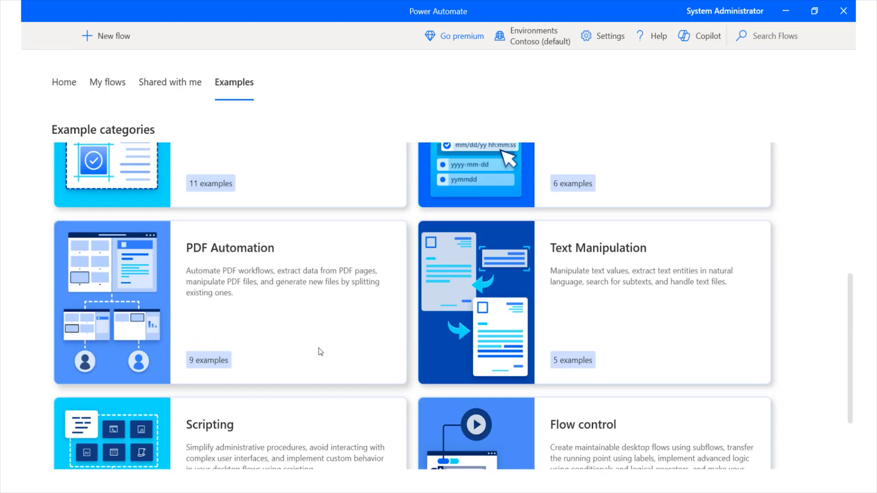
scroll(321, 352, up, 9)
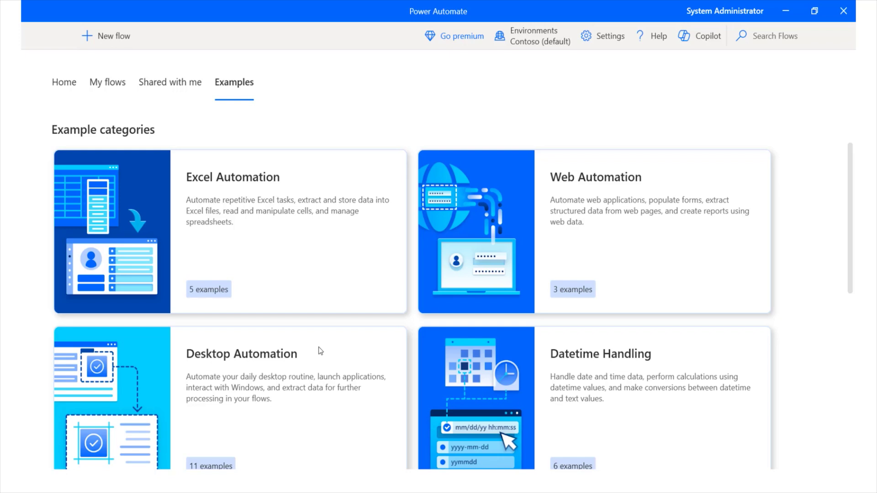
click(446, 38)
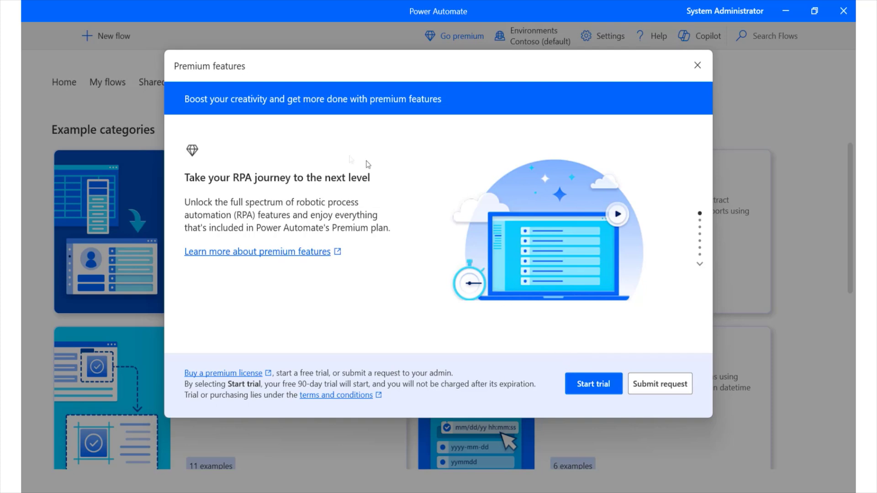
Close the Premium features dialog and show the Environments pane
click(697, 66)
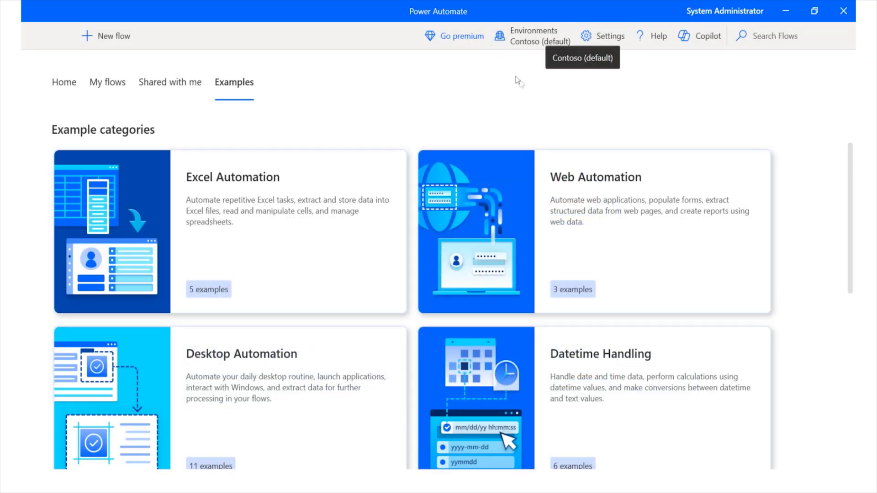
click(538, 43)
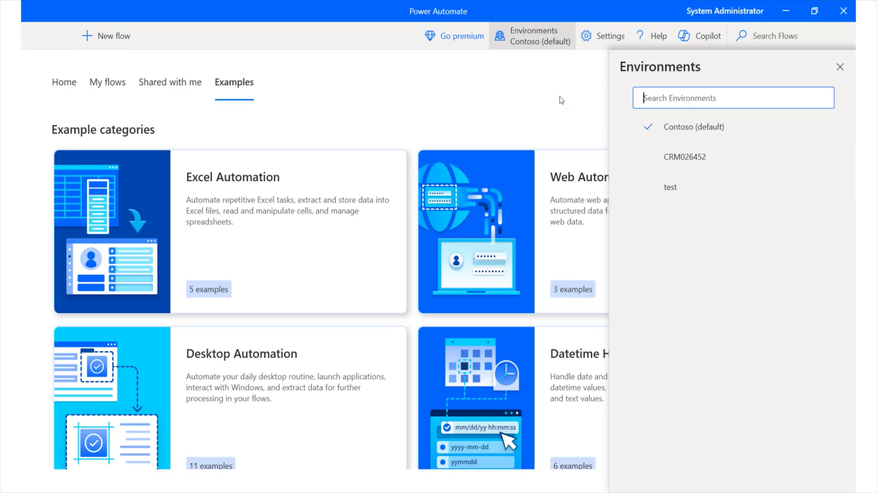
Open the application Settings pane on its General tab
click(601, 43)
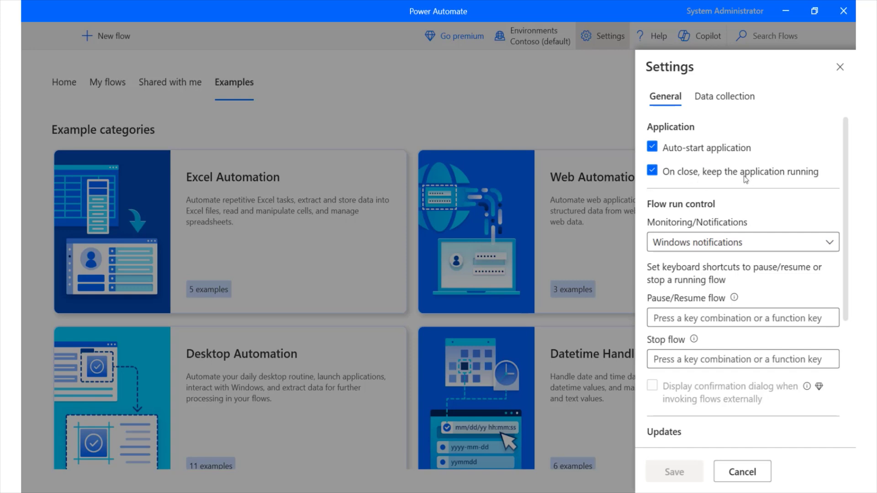
Review the General and Data collection settings, then close Settings without saving changes
scroll(708, 183, down, 5)
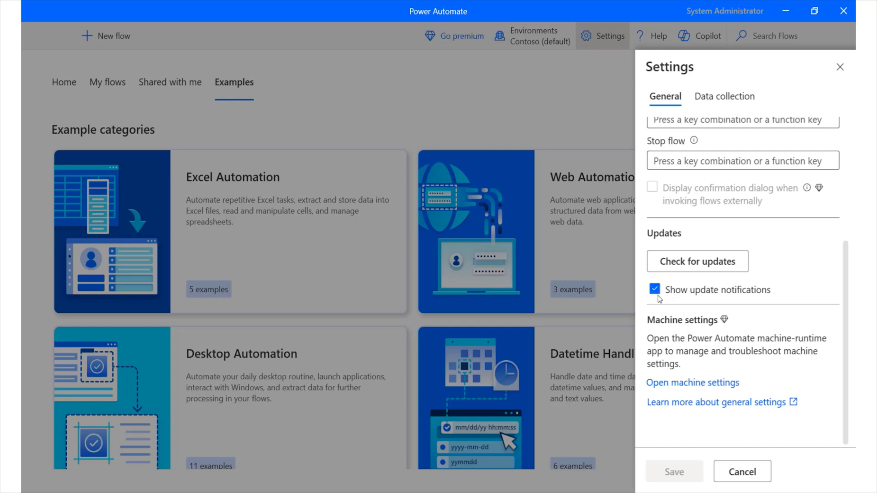
click(726, 97)
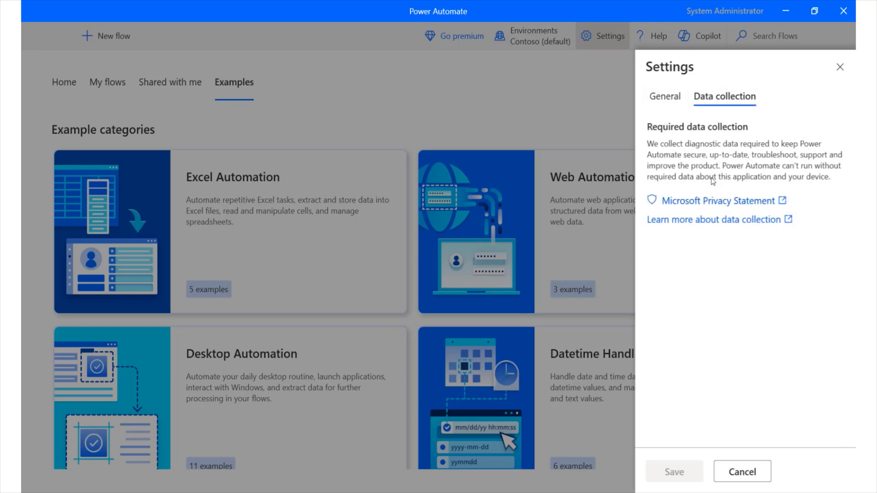
click(839, 67)
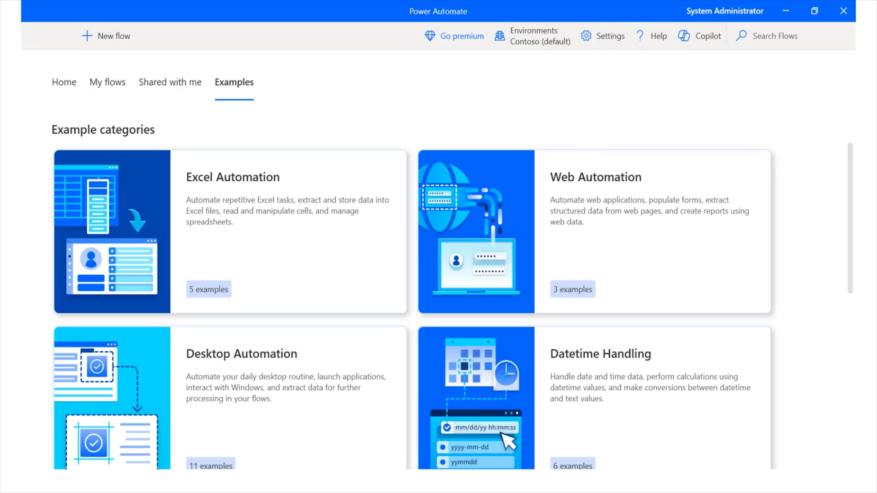
Open Resource Monitor from My flows in the designer, then reposition and heighten its window
click(115, 92)
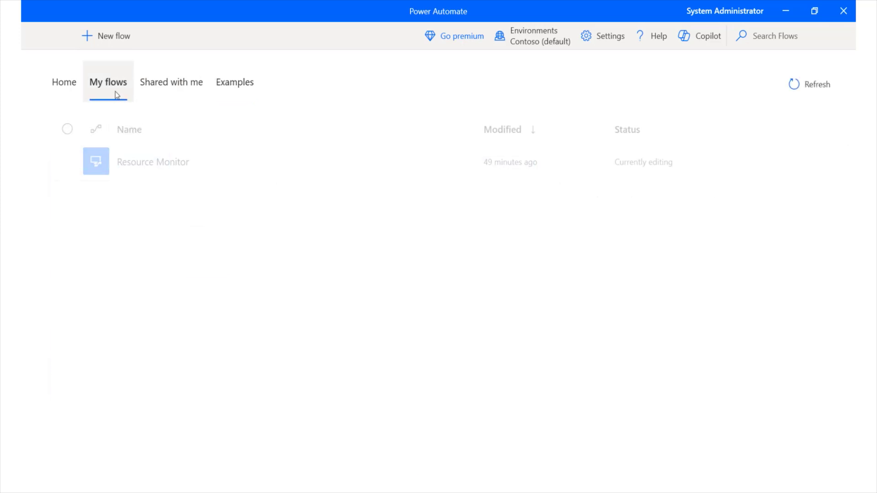
click(151, 166)
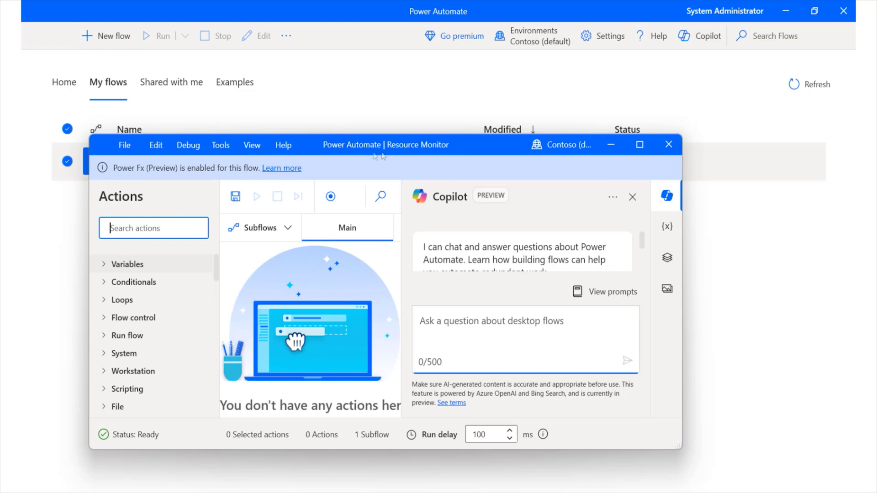
drag(471, 150, 537, 69)
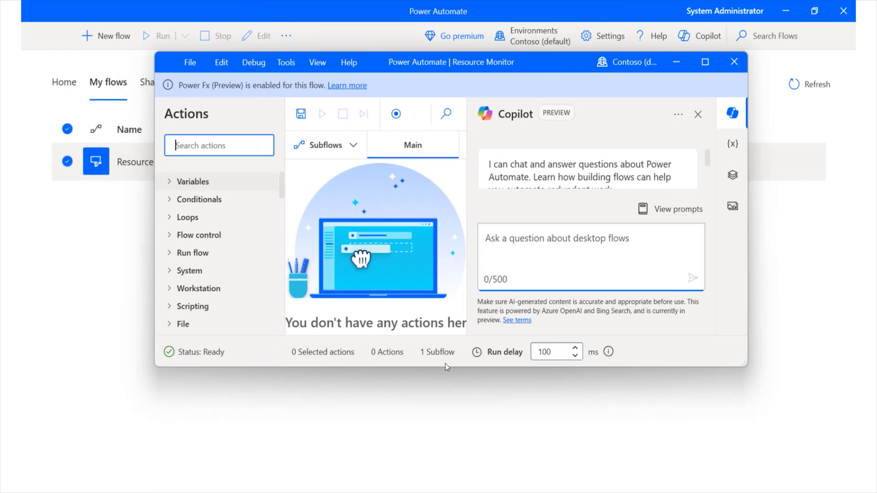
drag(449, 367, 465, 446)
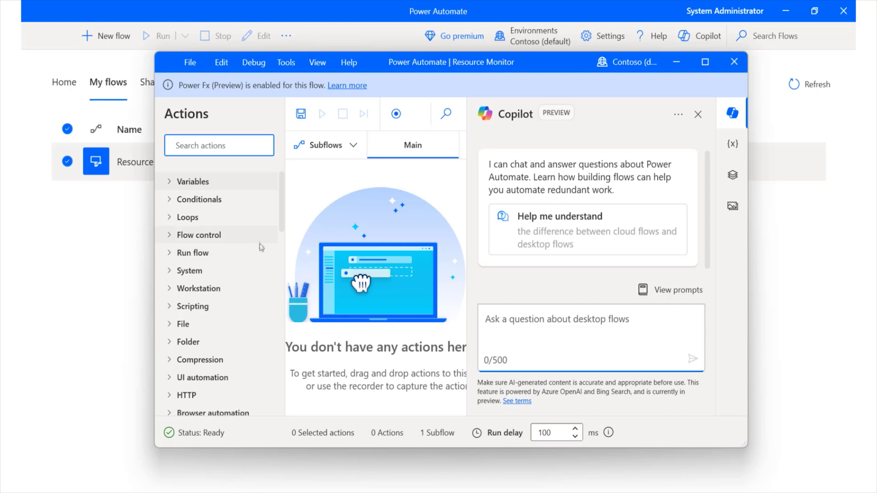
Expand the Run flow and System action groups in the Actions pane and scroll through them
click(170, 254)
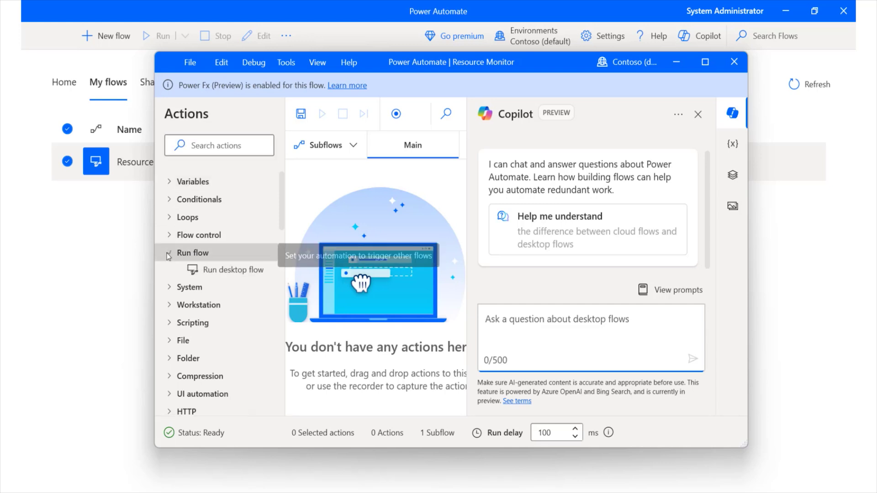
scroll(171, 256, down, 2)
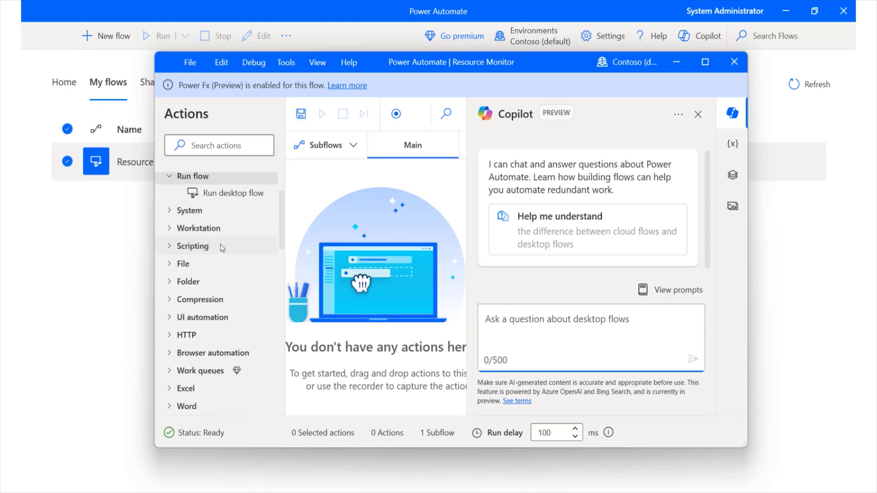
click(168, 211)
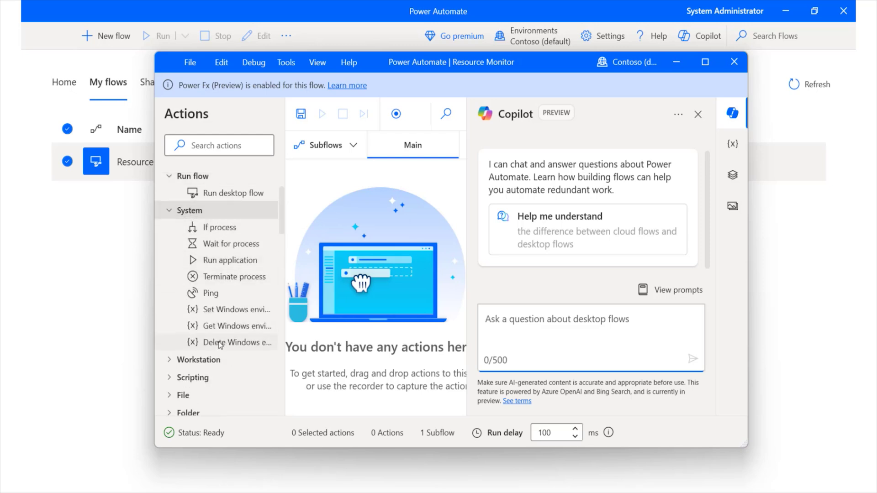
scroll(235, 299, down, 3)
scroll(201, 290, down, 2)
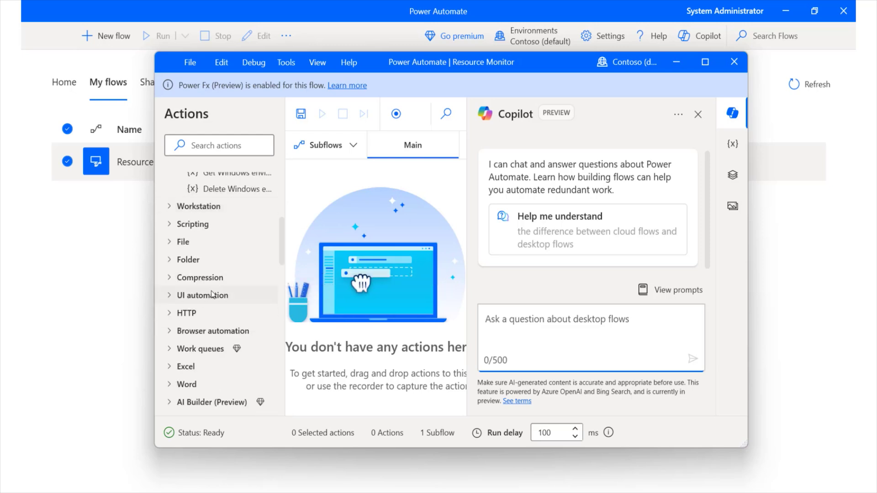
scroll(213, 291, down, 2)
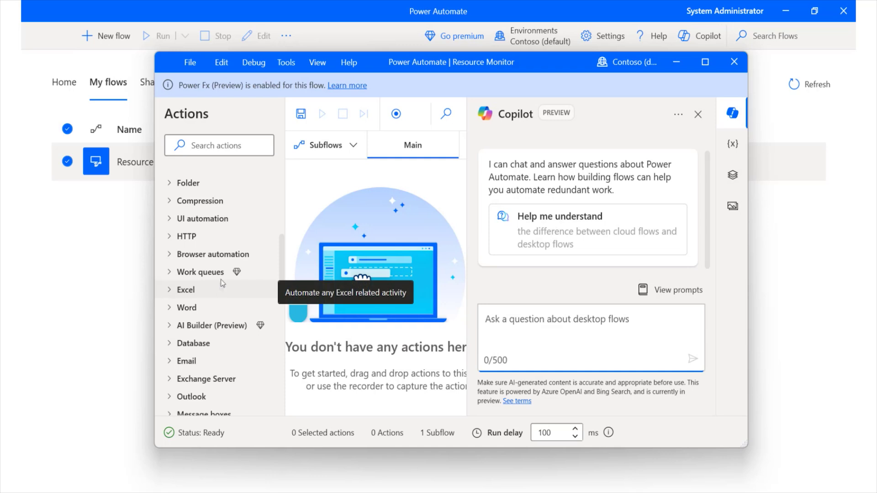
scroll(240, 274, down, 3)
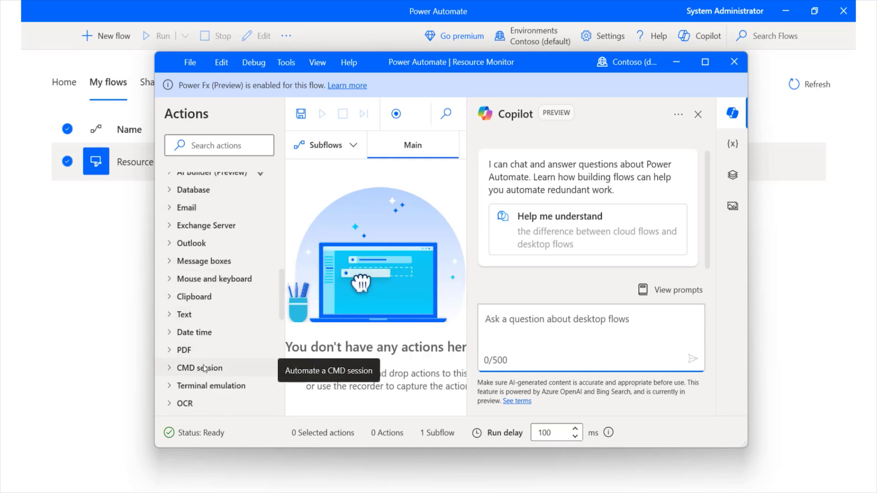
Expand the CMD session action group and scroll through the remaining action categories
click(178, 367)
scroll(206, 361, down, 10)
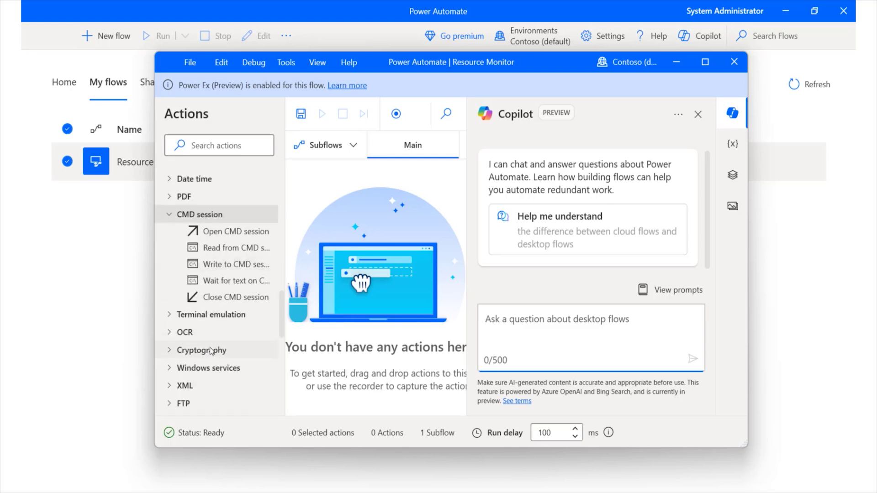
scroll(222, 356, up, 2)
scroll(224, 354, up, 2)
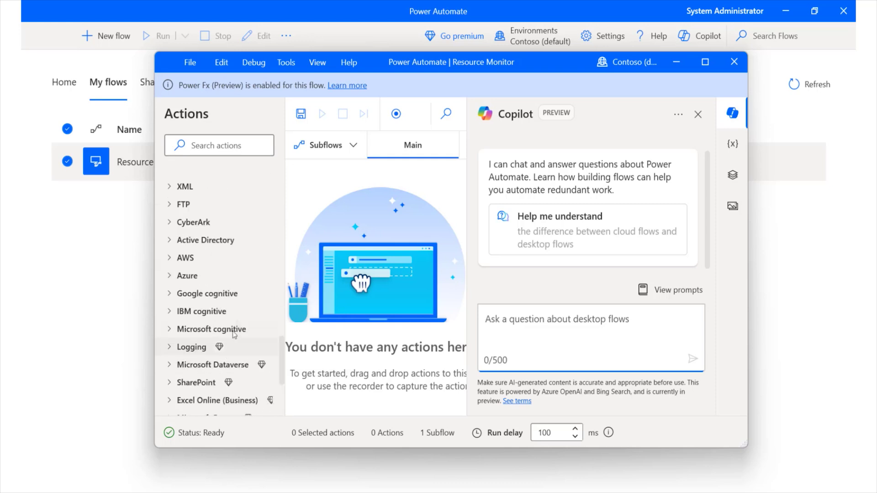
scroll(240, 318, down, 2)
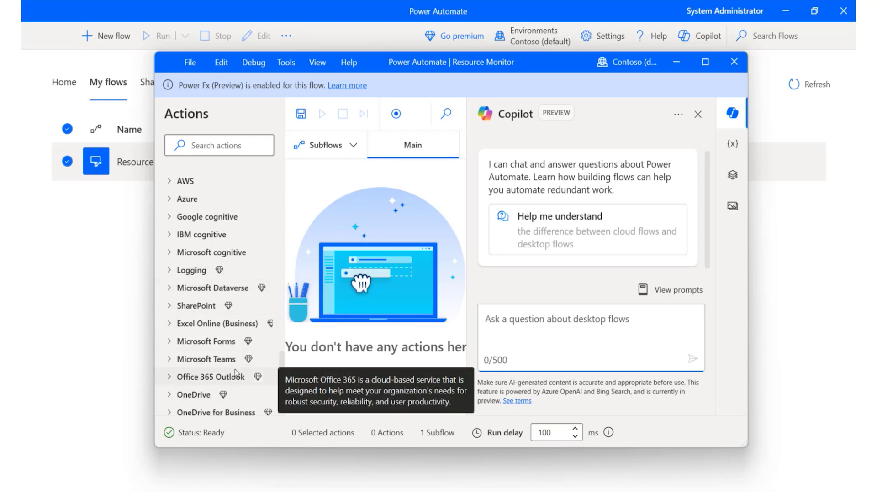
scroll(224, 366, down, 2)
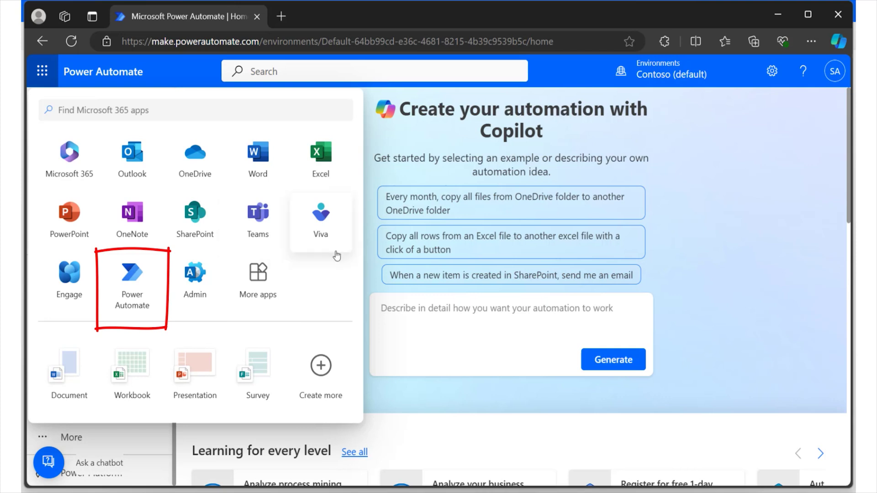
Close the Microsoft 365 apps launcher panel to reveal the Copilot automation prompt
click(408, 401)
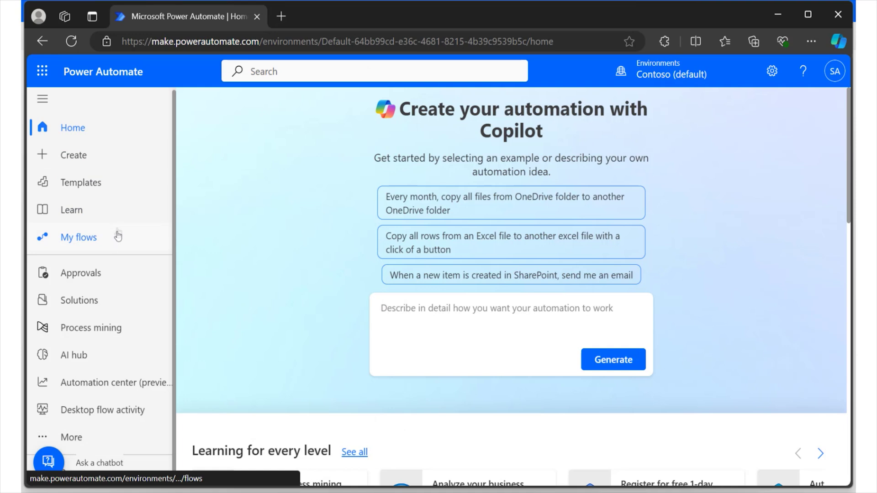
Browse the Create options and the Templates gallery, then go to My flows
click(90, 154)
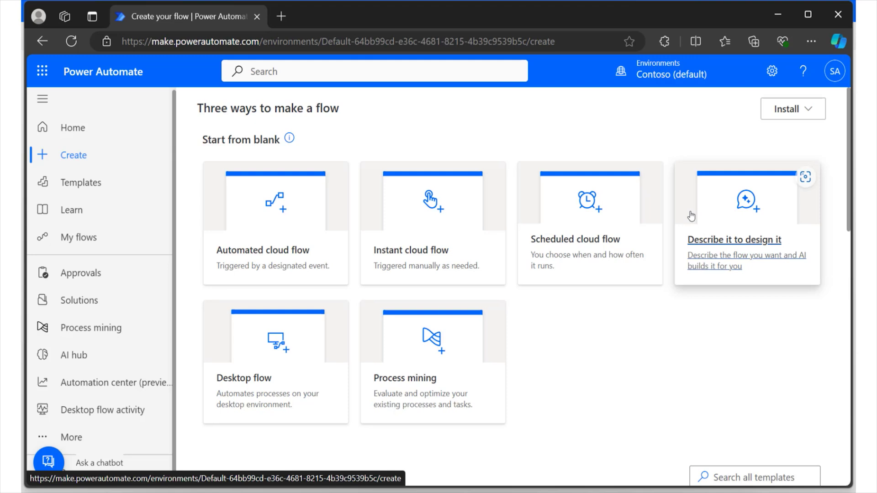
click(85, 187)
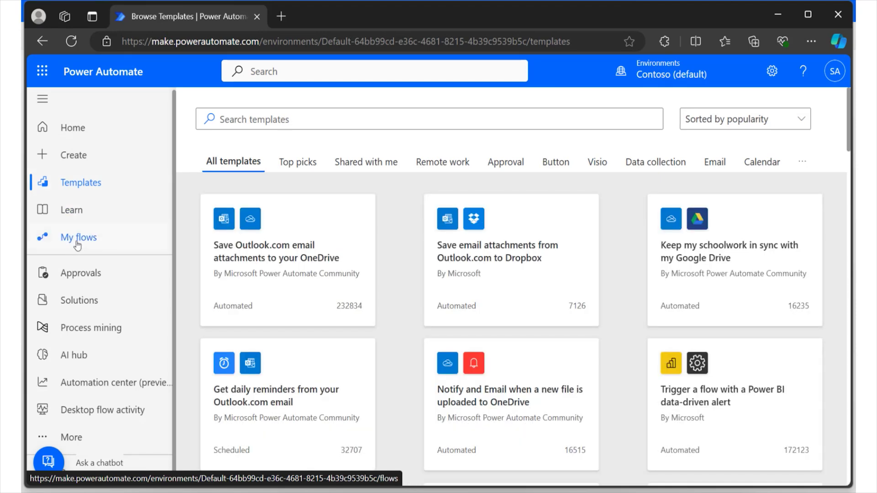
click(78, 242)
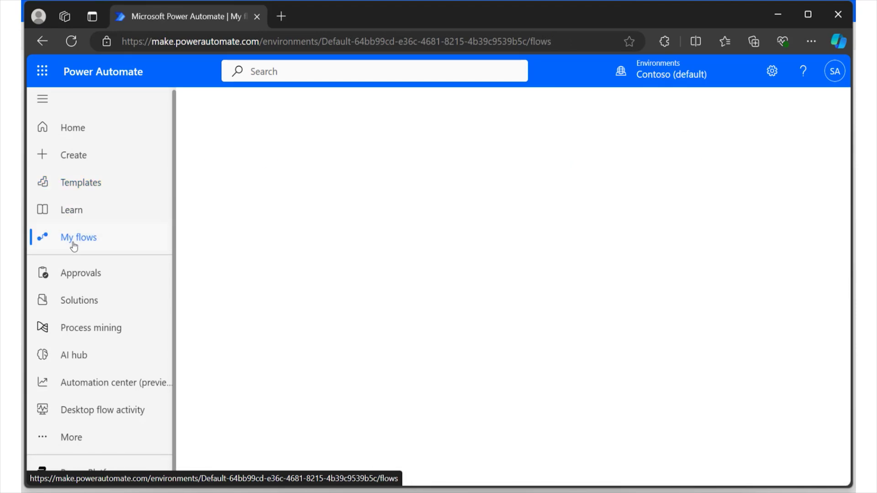